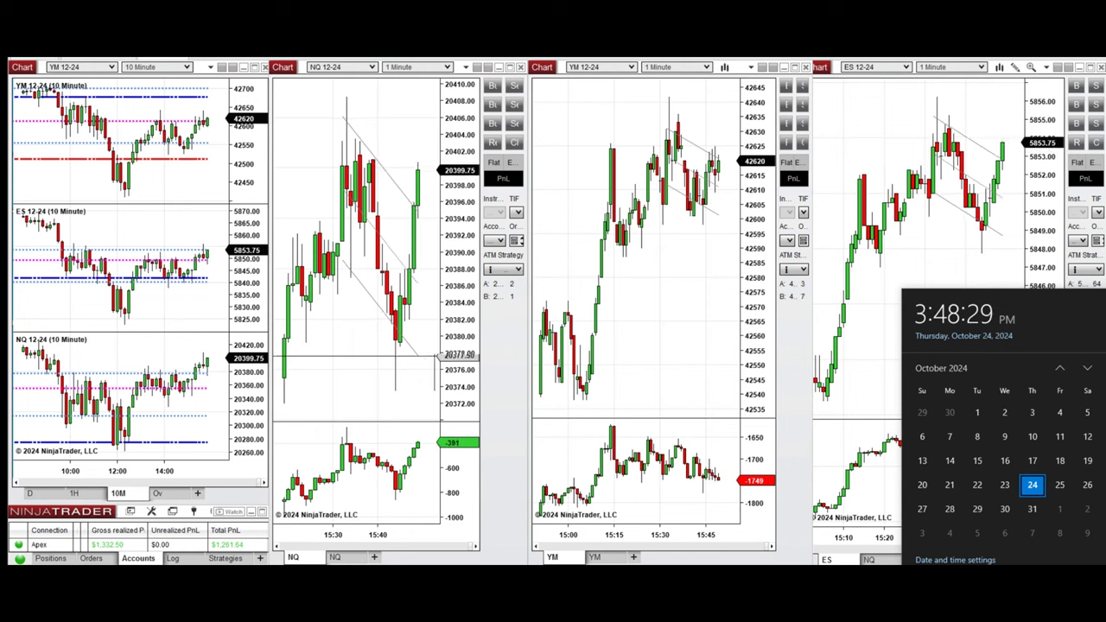
# - Dismiss the clock and compare the YM, ES and NQ overview charts on the 60-minute and 10-minute timeframes
pyautogui.click(408, 367)
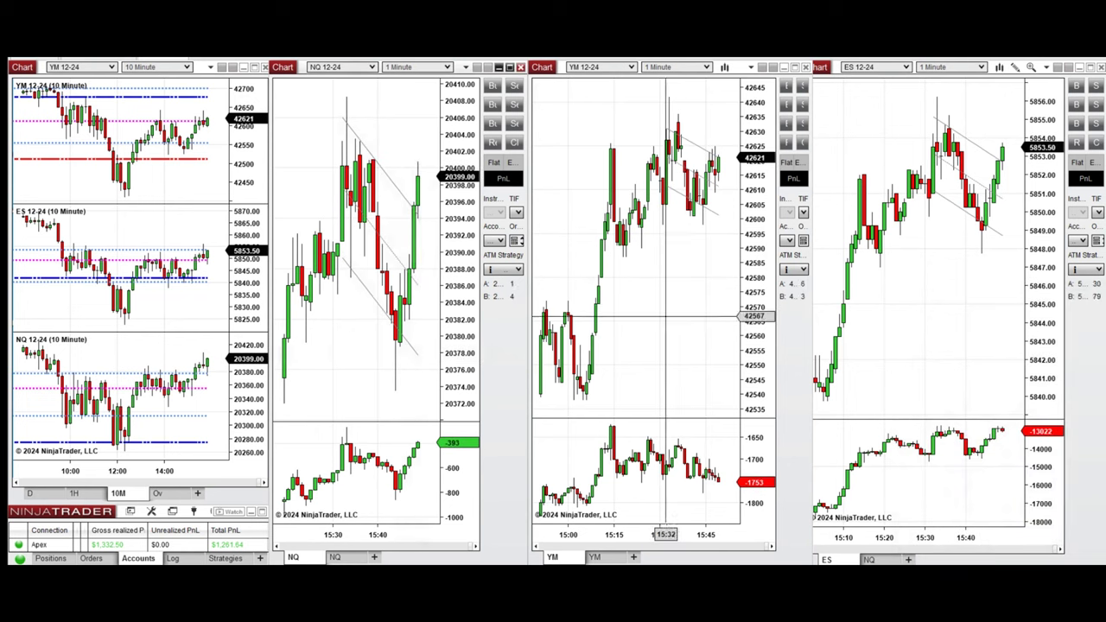
pyautogui.click(901, 294)
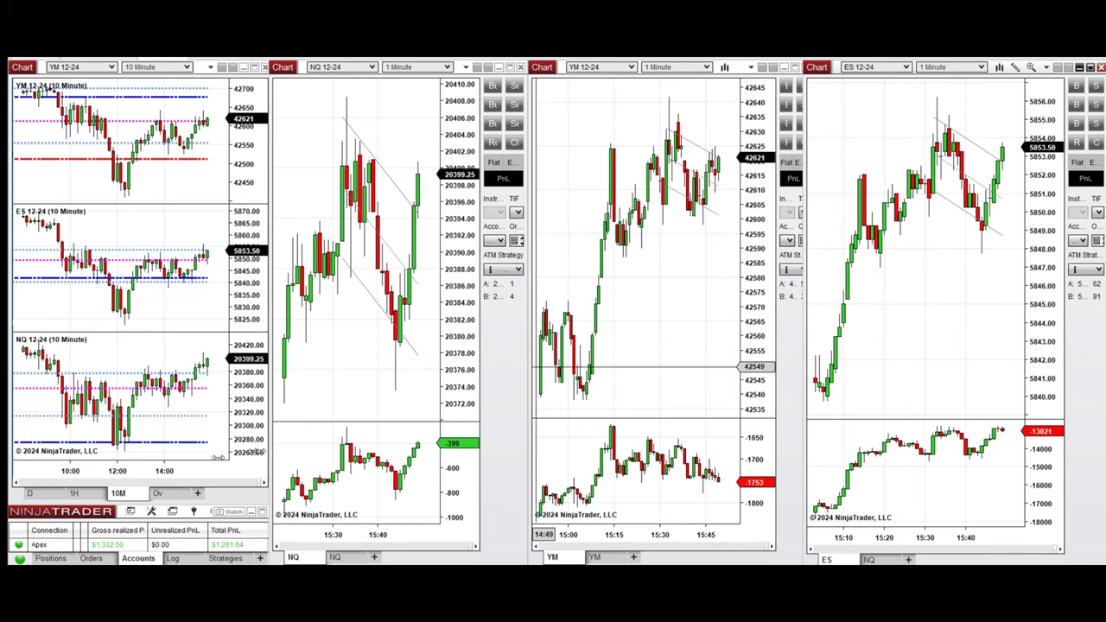
pyautogui.click(76, 493)
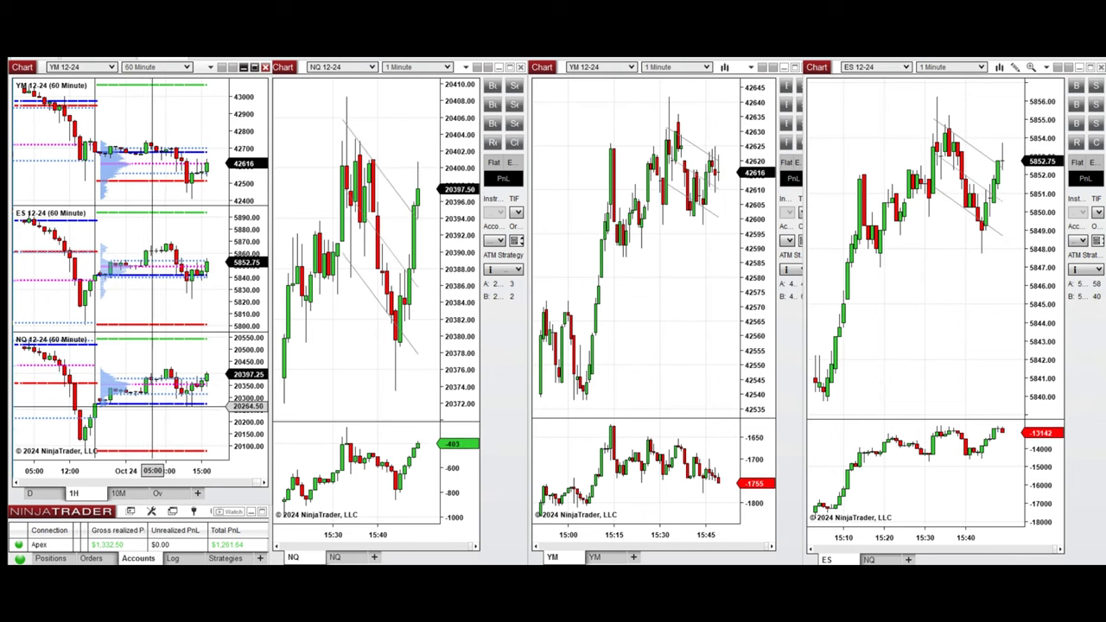
pyautogui.click(118, 493)
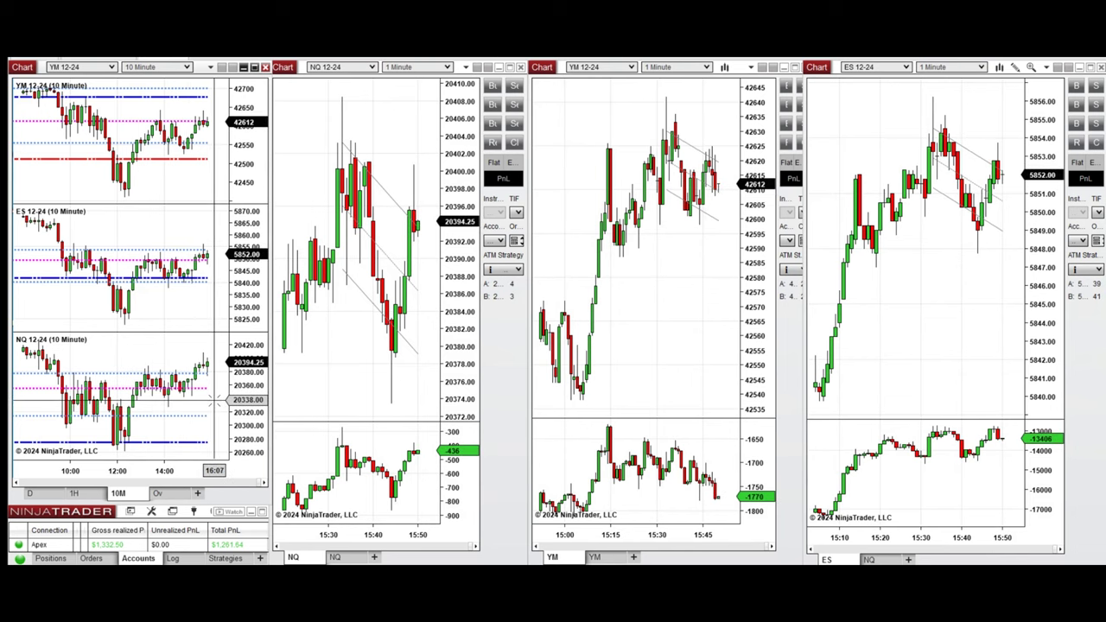
pyautogui.click(74, 493)
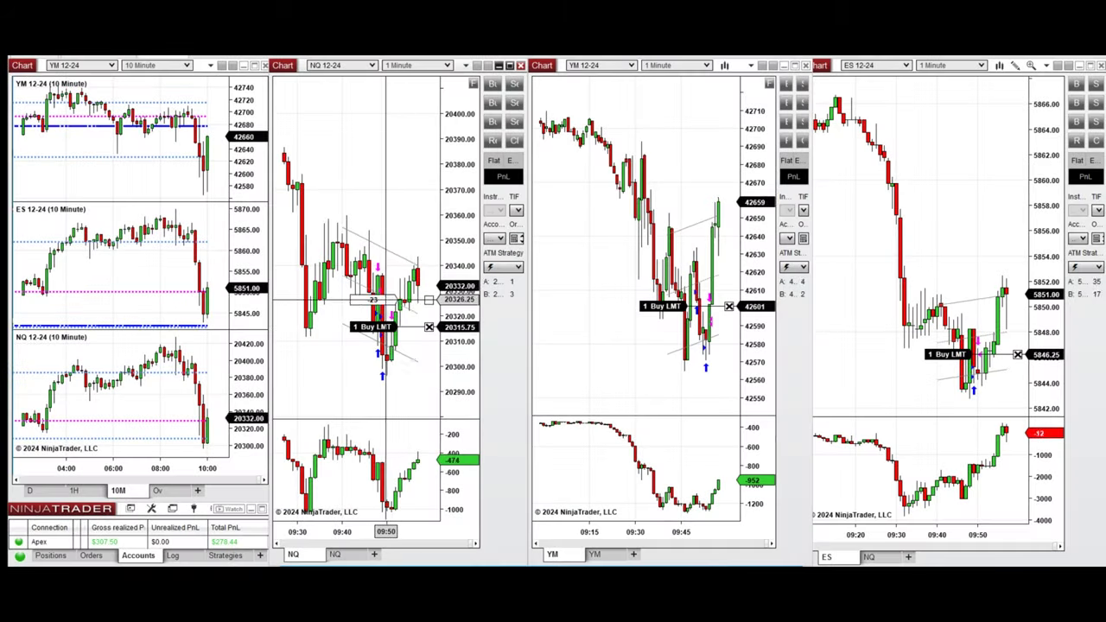
# - Raise the NQ buy limit order to 20326.25 and the ES buy limit order to 5847.25
pyautogui.click(387, 300)
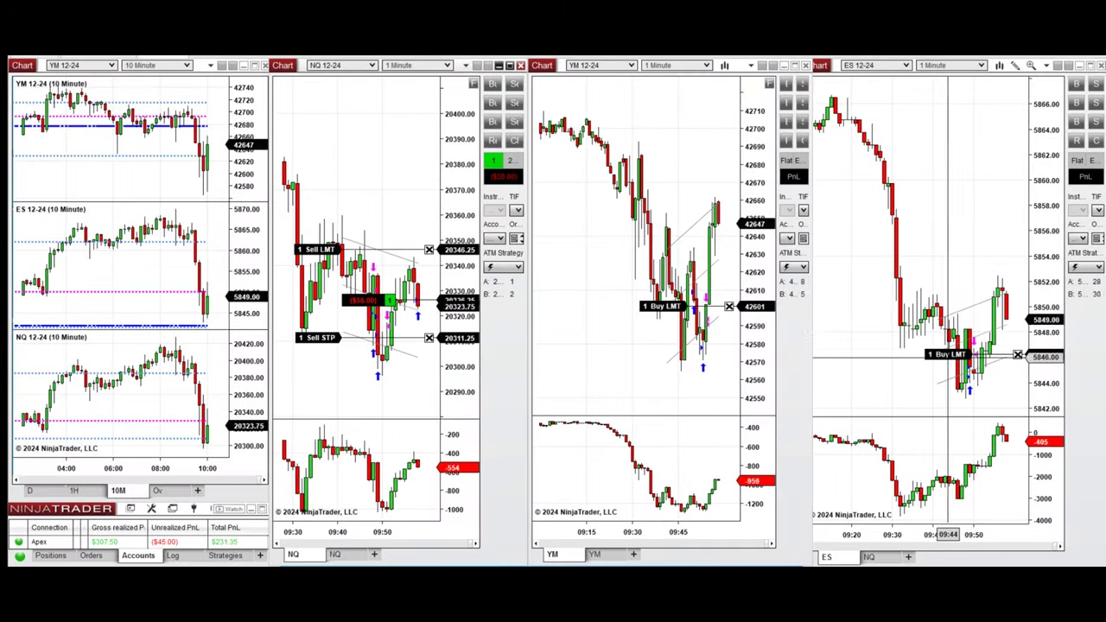
pyautogui.moveTo(943, 354); pyautogui.dragTo(943, 341)
# - Bracket the open NQ position with a stop at 20292.50 and a sell limit at 20341.25, and add a buy limit at 20313.75
pyautogui.moveTo(330, 338); pyautogui.dragTo(329, 386)
pyautogui.rightClick(365, 331)
pyautogui.click(410, 175)
pyautogui.moveTo(331, 249); pyautogui.dragTo(331, 262)
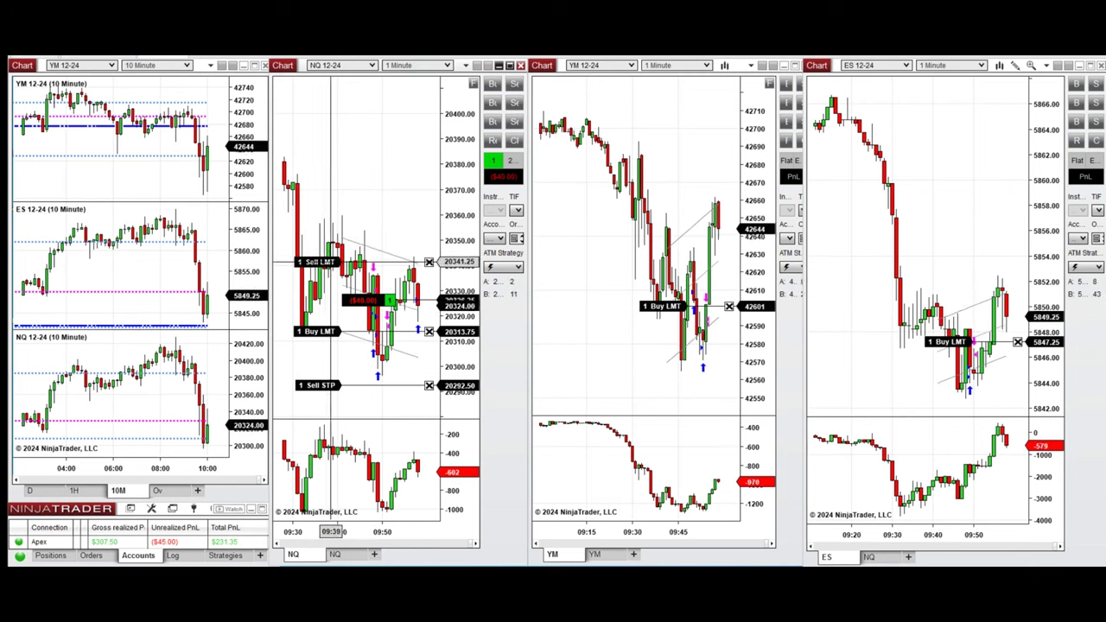
# - Reposition the working orders: ES buy limit to 5844.00, NQ sell limit to 20348.50 and NQ buy limit to 20302.00
pyautogui.moveTo(948, 342); pyautogui.dragTo(948, 383)
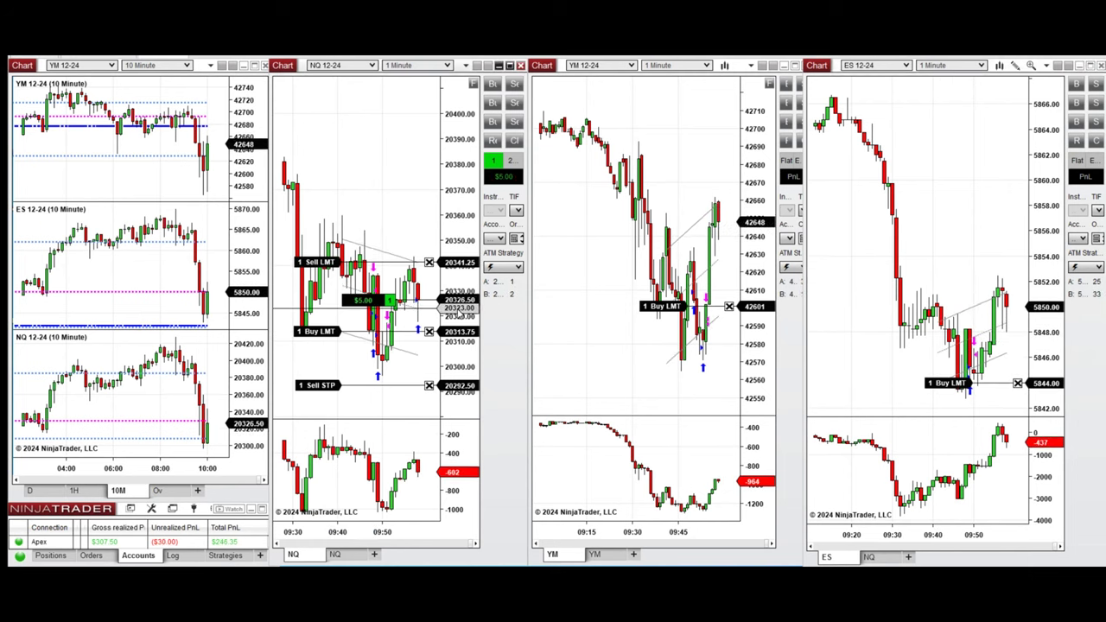
pyautogui.moveTo(318, 262); pyautogui.dragTo(318, 244)
pyautogui.moveTo(324, 385); pyautogui.dragTo(334, 361)
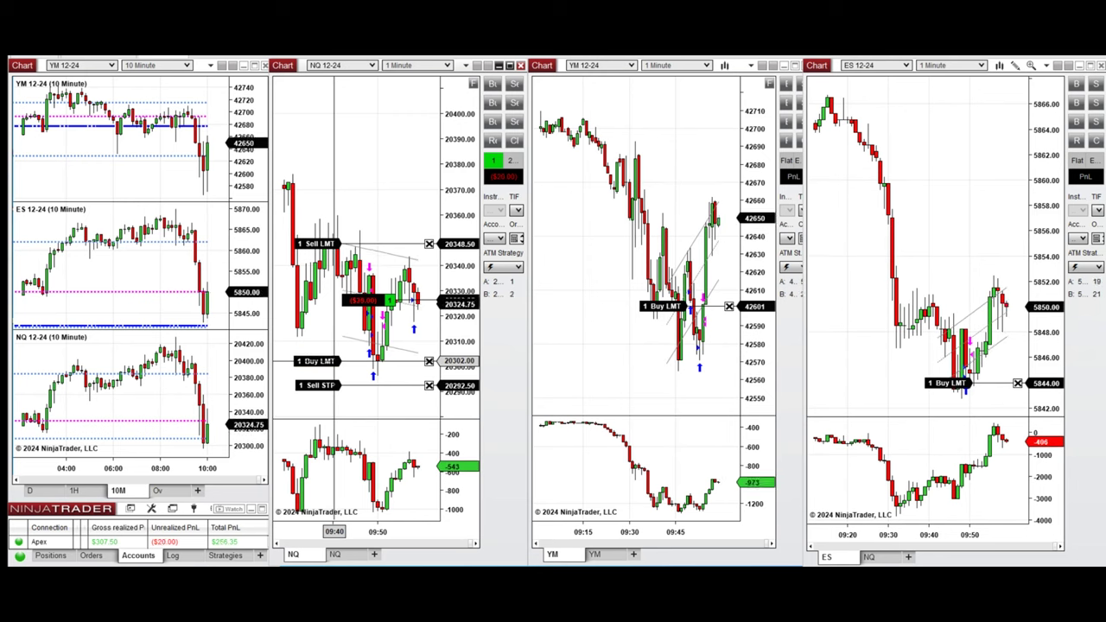
# - Close the NQ position and lower the YM buy limit order to 42580
pyautogui.moveTo(633, 576)
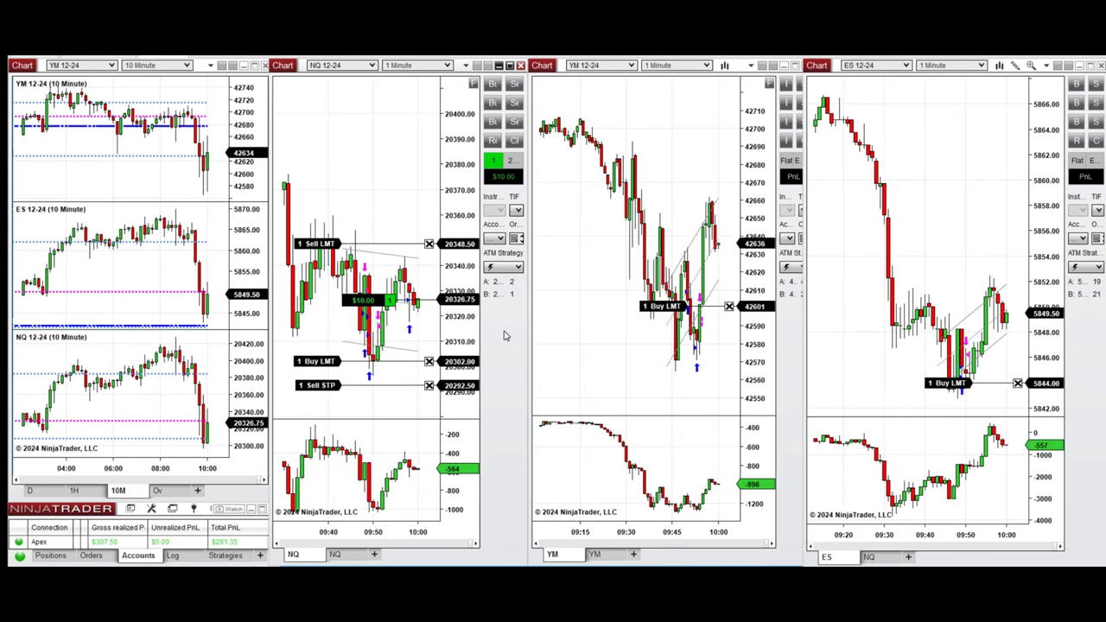
pyautogui.click(515, 141)
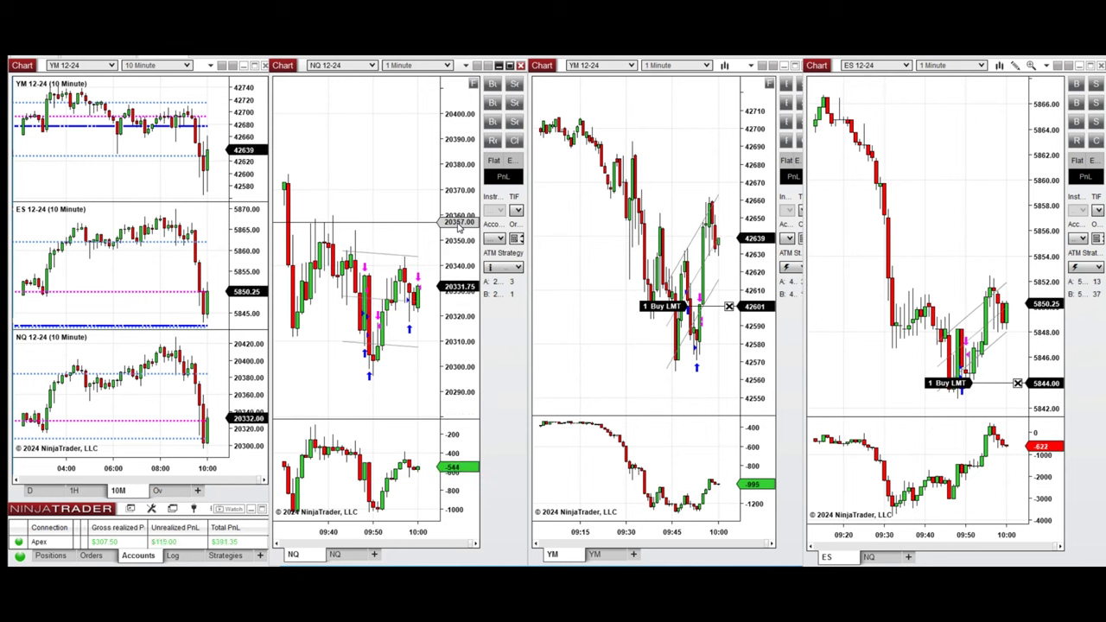
pyautogui.moveTo(662, 306); pyautogui.dragTo(664, 344)
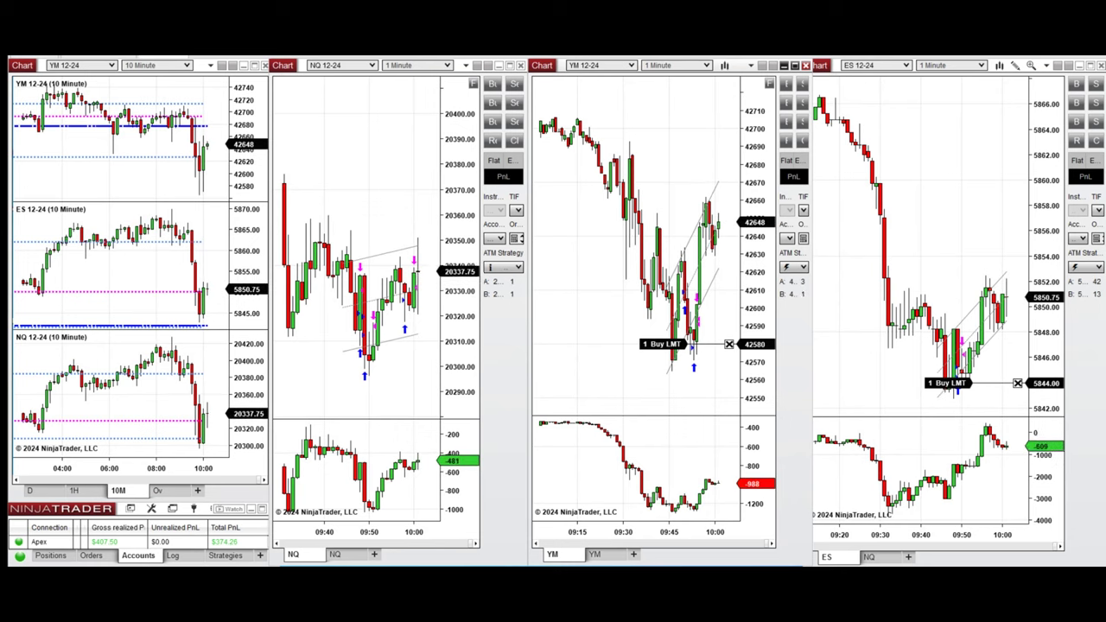
# - Place an NQ buy limit at 20303.25, buy one NQ contract at market and lower its stop to 20293.50
pyautogui.rightClick(420, 358)
pyautogui.click(467, 178)
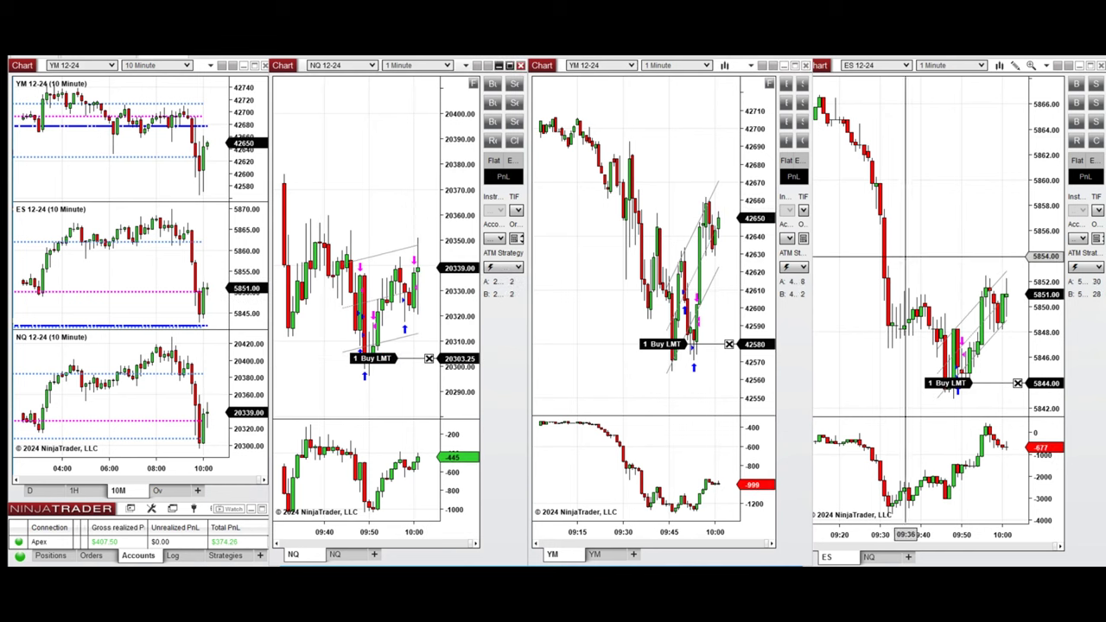
pyautogui.click(494, 84)
pyautogui.moveTo(315, 303); pyautogui.dragTo(321, 383)
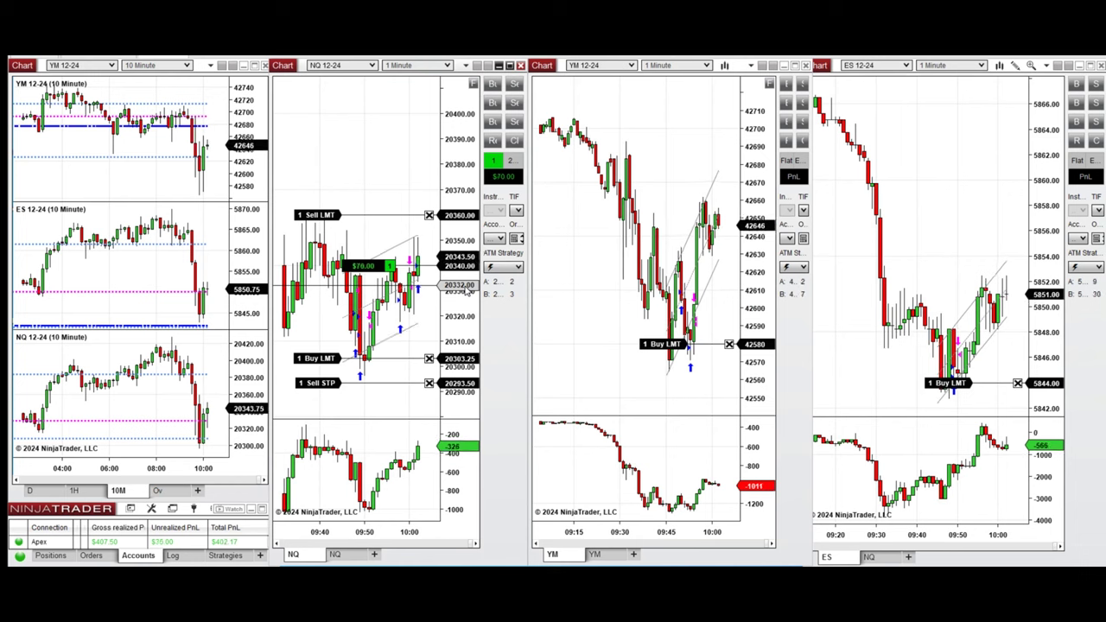
# - Close the NQ position and place a new NQ buy limit order below the current price
pyautogui.press('c')
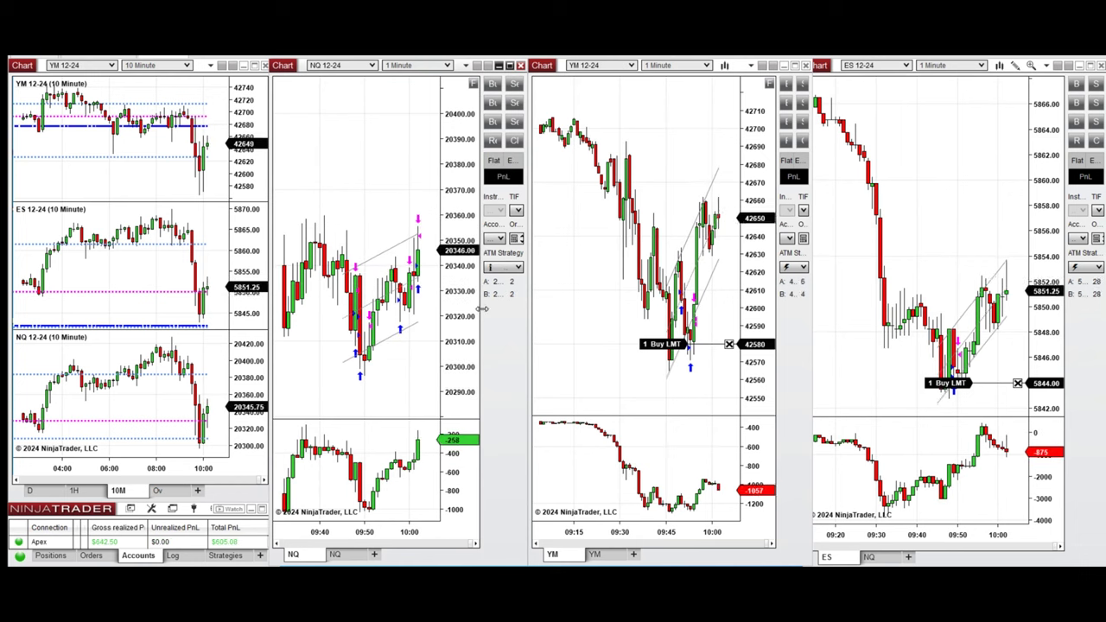
pyautogui.rightClick(430, 270)
pyautogui.click(467, 310)
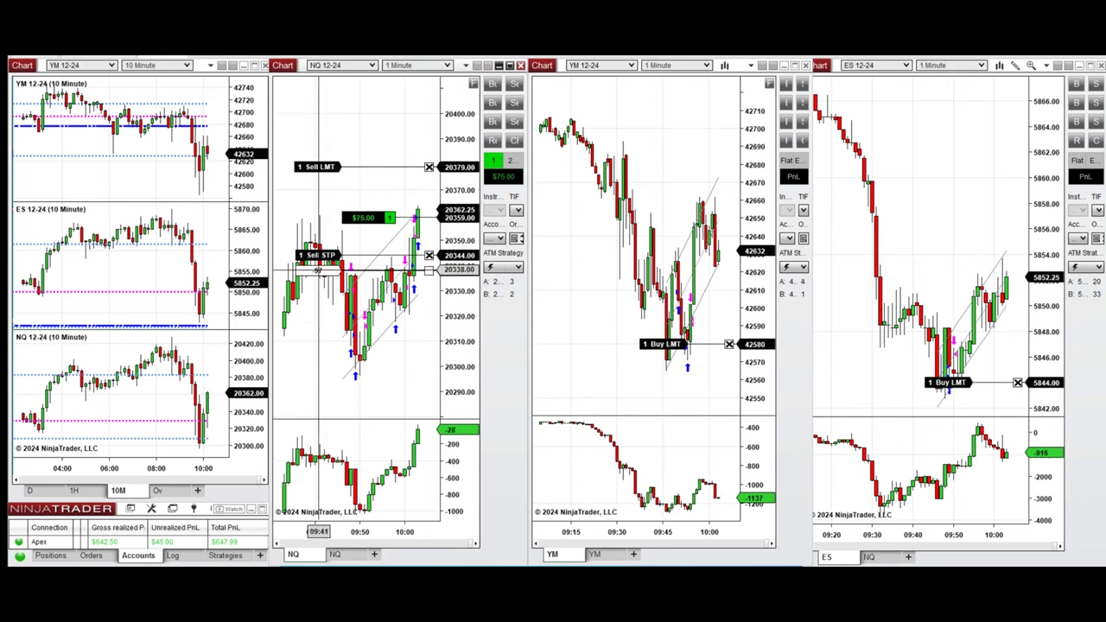
# - Place further NQ buy limit orders below the open long position's entry price
pyautogui.rightClick(365, 252)
pyautogui.click(402, 299)
pyautogui.rightClick(430, 253)
pyautogui.click(474, 298)
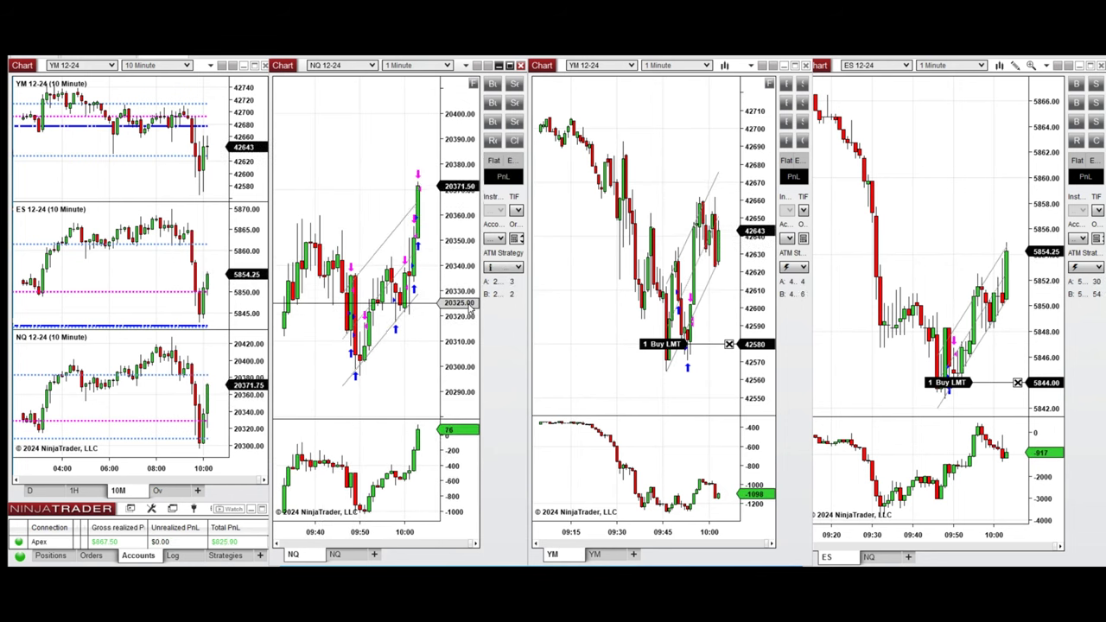
# - Raise the ES buy limit order to 5851.50 and place an NQ buy limit order at 20353.50
pyautogui.moveTo(951, 383); pyautogui.dragTo(944, 286)
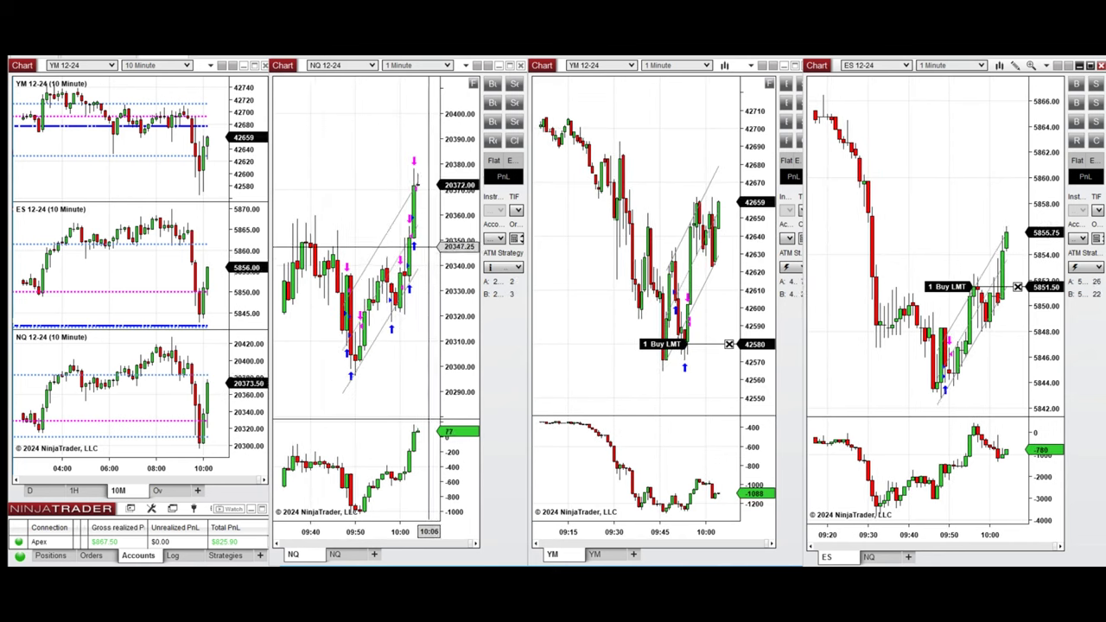
pyautogui.rightClick(430, 232)
pyautogui.click(471, 291)
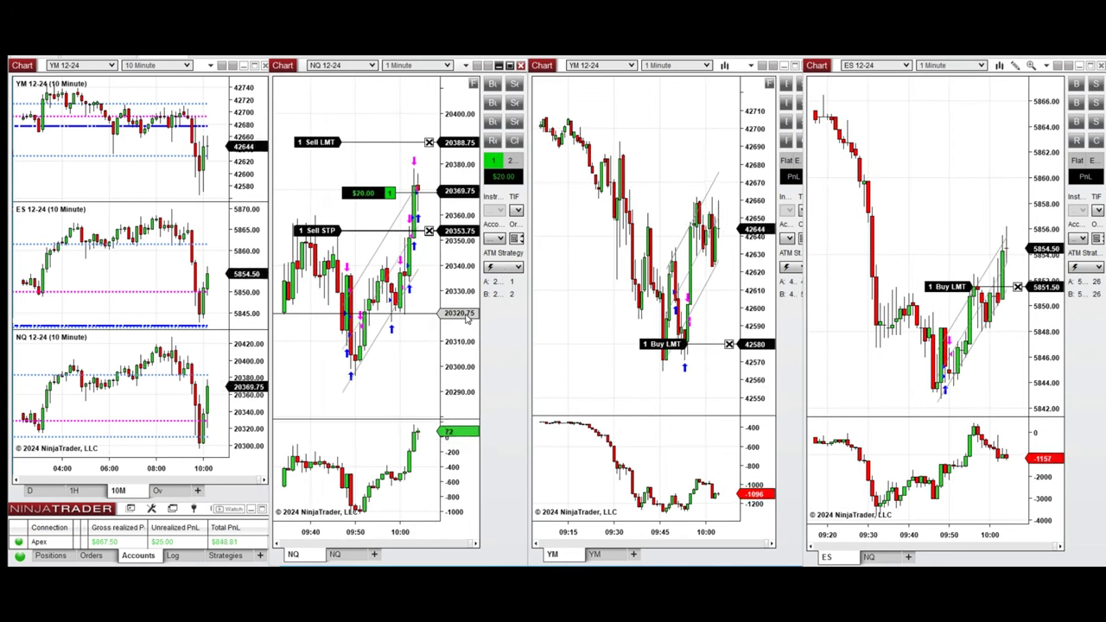
# - Add another NQ buy limit order below the price and lower the NQ sell stop to 20319.50
pyautogui.moveTo(327, 232); pyautogui.dragTo(324, 301)
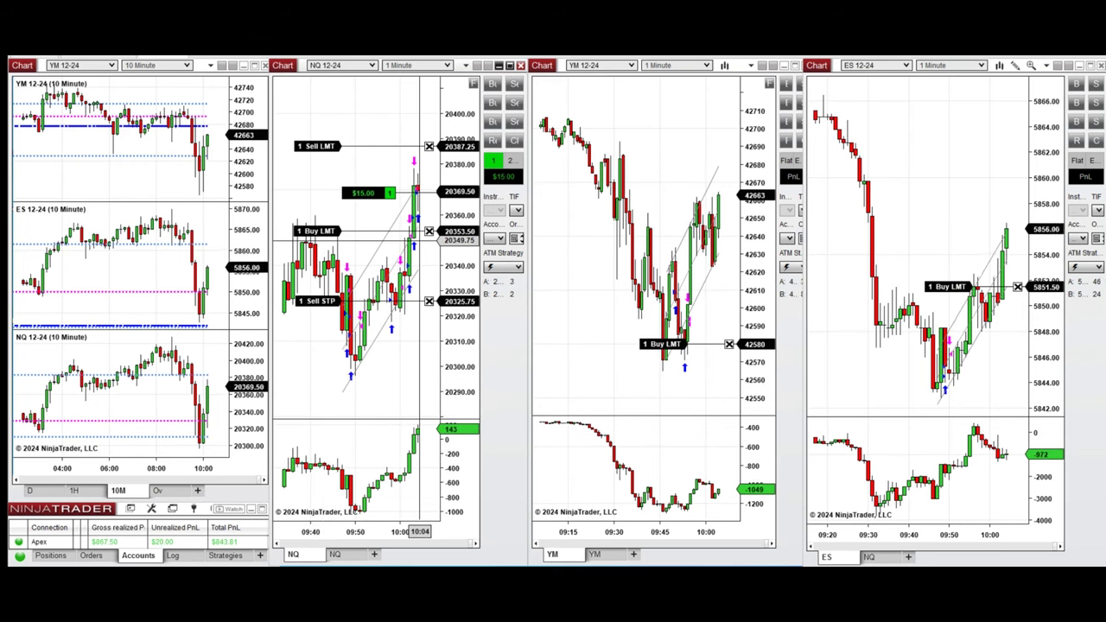
pyautogui.rightClick(430, 214)
pyautogui.click(471, 290)
pyautogui.moveTo(319, 230)
pyautogui.mouseDown()
pyautogui.moveTo(320, 245)
pyautogui.moveTo(319, 231)
pyautogui.mouseUp()
pyautogui.moveTo(314, 278); pyautogui.dragTo(318, 316)
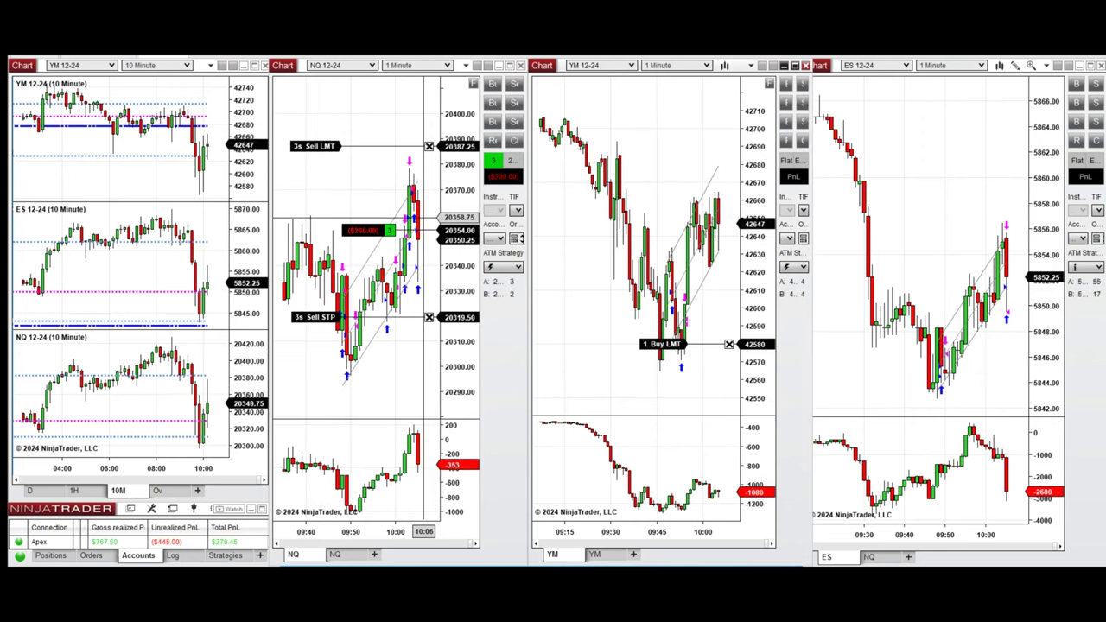
# - Pull the NQ sell limit target down closer to the price and buy another NQ contract at market
pyautogui.click(462, 214)
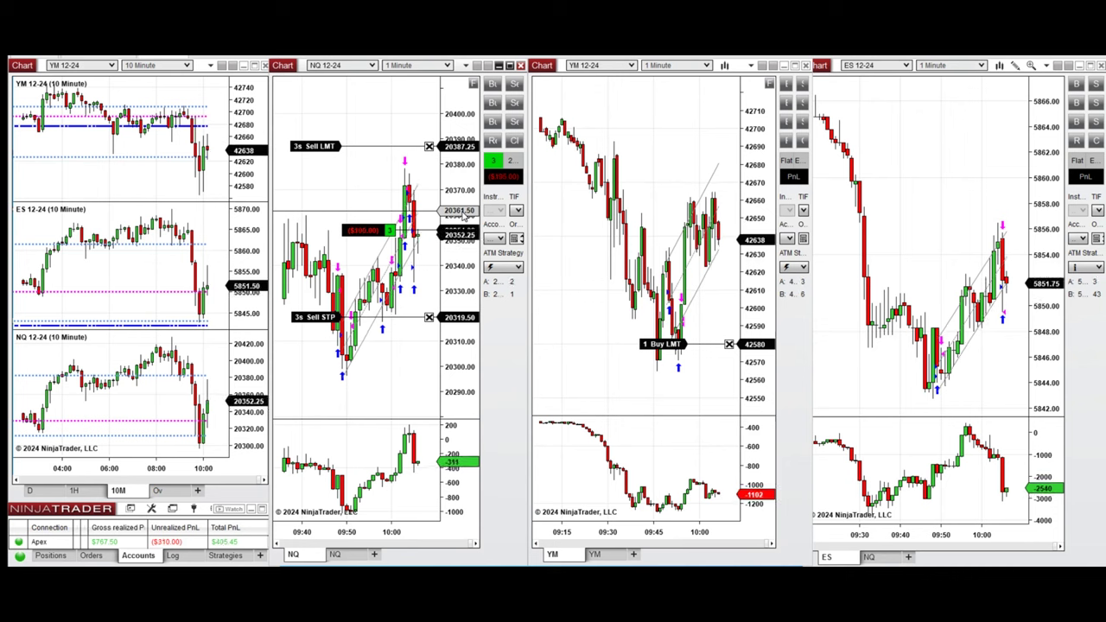
pyautogui.moveTo(317, 146); pyautogui.dragTo(332, 214)
pyautogui.click(493, 83)
# - Move one NQ sell limit order to 20351.75 and lower the NQ sell stop to 20309.25
pyautogui.moveTo(337, 171); pyautogui.dragTo(338, 235)
pyautogui.moveTo(320, 317)
pyautogui.mouseDown()
pyautogui.moveTo(316, 333)
pyautogui.moveTo(318, 323)
pyautogui.mouseUp()
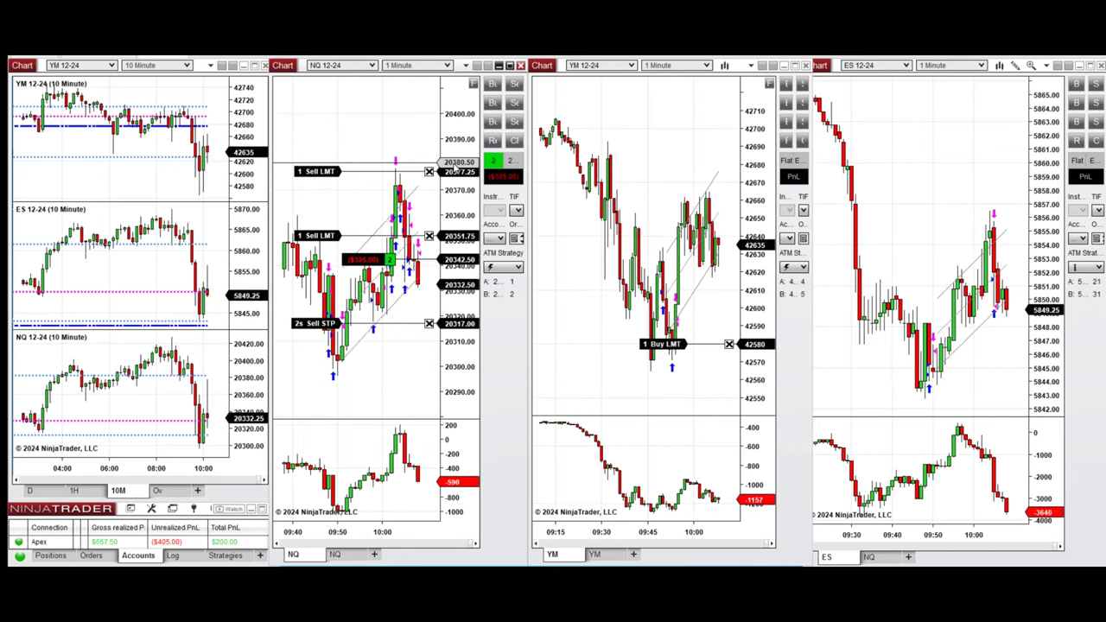
pyautogui.click(330, 323)
pyautogui.click(331, 343)
# - Place an NQ buy limit order at 20325.50 and lower the upper NQ sell limit order toward the price
pyautogui.rightClick(410, 304)
pyautogui.click(440, 198)
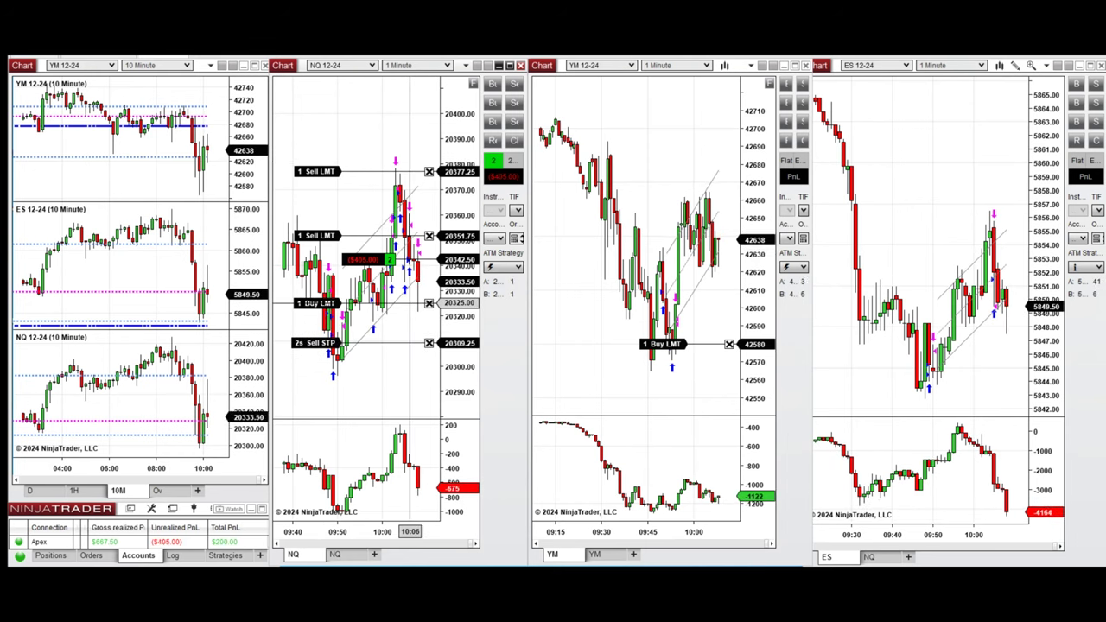
pyautogui.click(321, 304)
pyautogui.moveTo(321, 304); pyautogui.dragTo(321, 302)
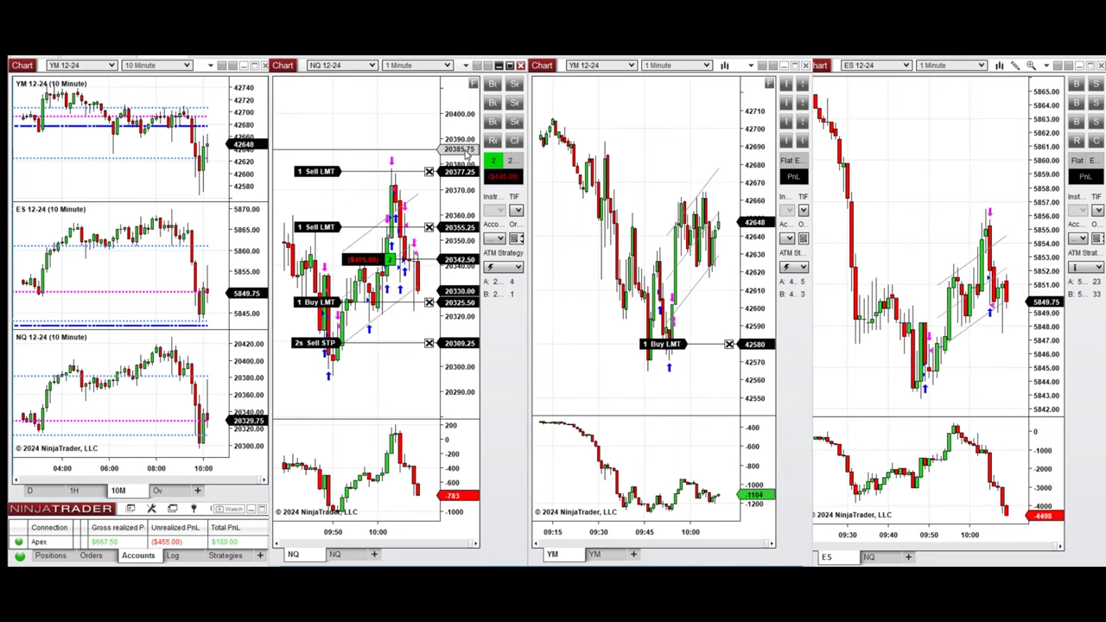
pyautogui.moveTo(634, 584)
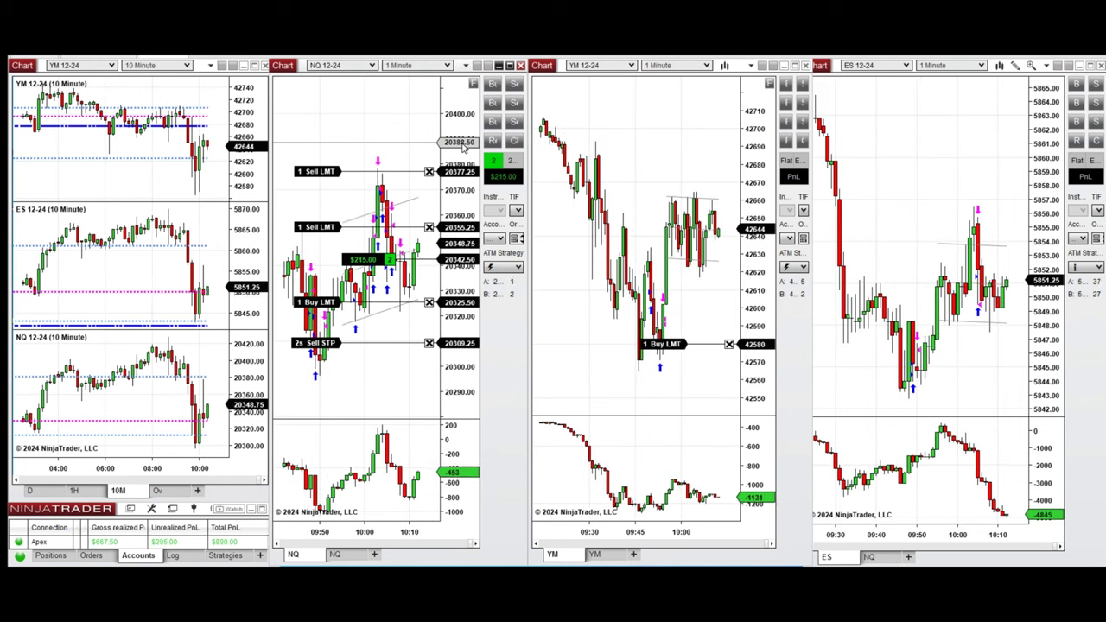
pyautogui.moveTo(335, 171); pyautogui.dragTo(335, 203)
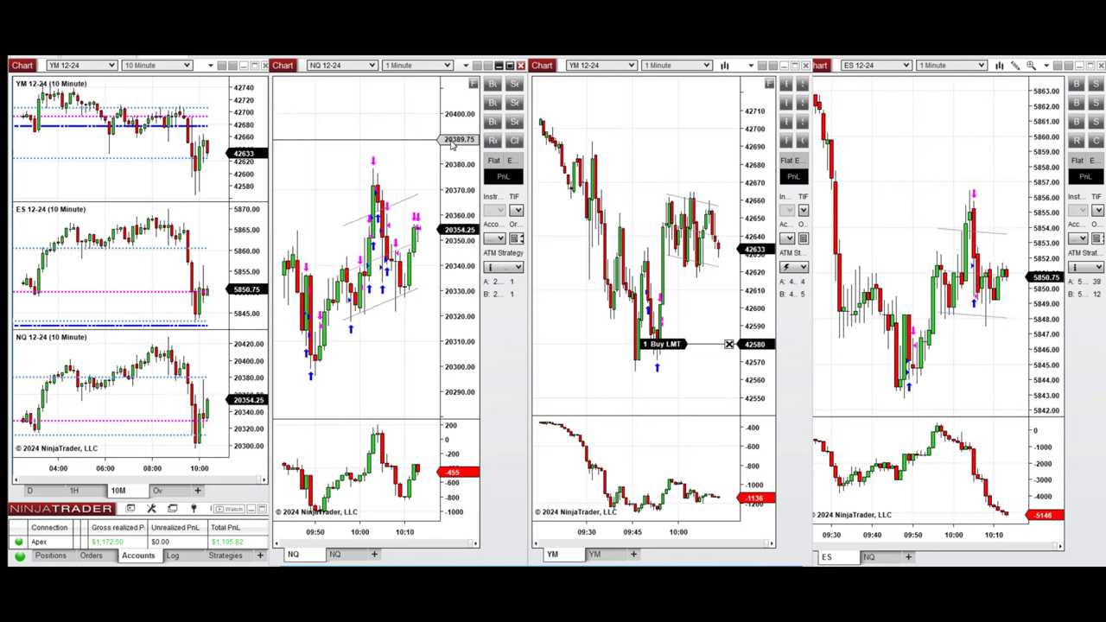
# - Set the new NQ position's sell limit to 20368.50 and its stop to 20322.00, and close the position
pyautogui.moveTo(325, 180); pyautogui.dragTo(323, 194)
pyautogui.moveTo(325, 268); pyautogui.dragTo(324, 311)
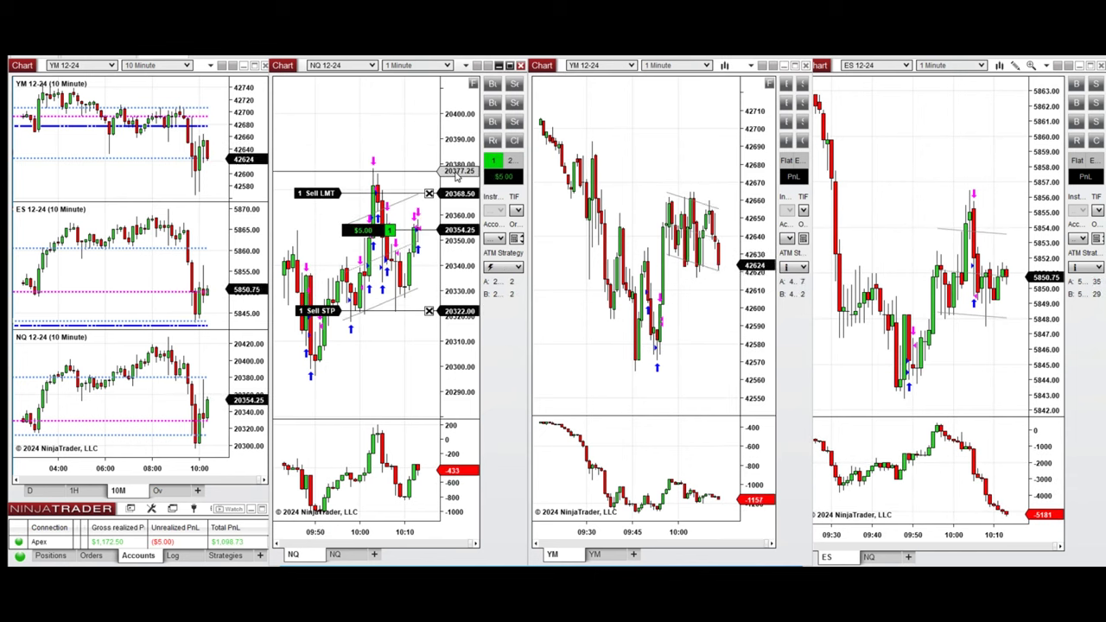
pyautogui.click(516, 141)
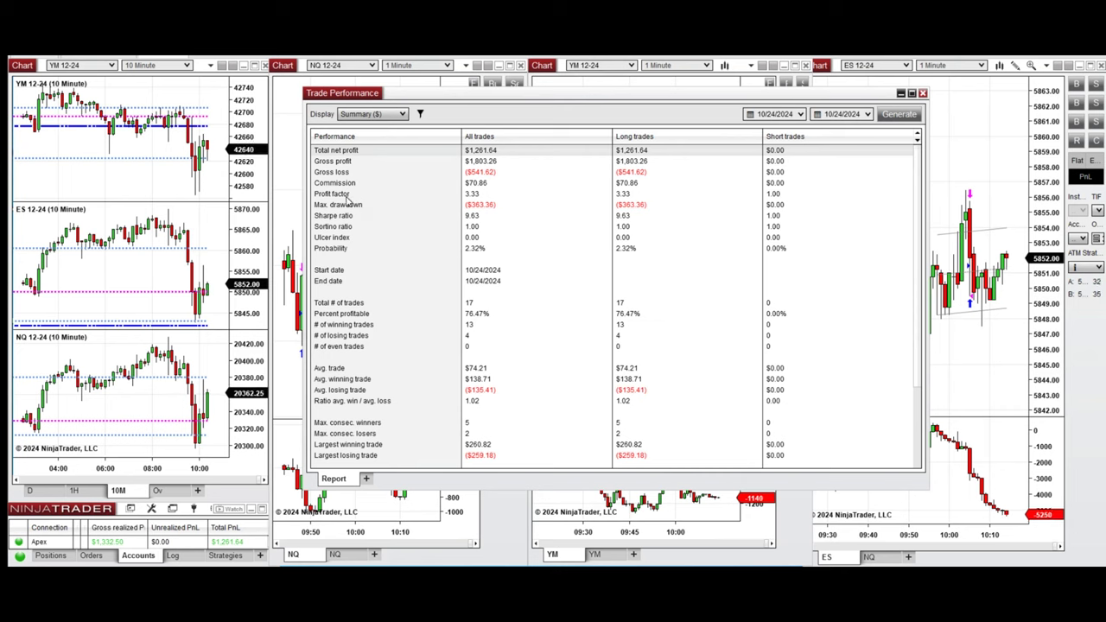
# - Review profit factor, percent profitable, average win/loss ratio and largest winning and losing trades in the performance report, and display the system clock
pyautogui.click(348, 195)
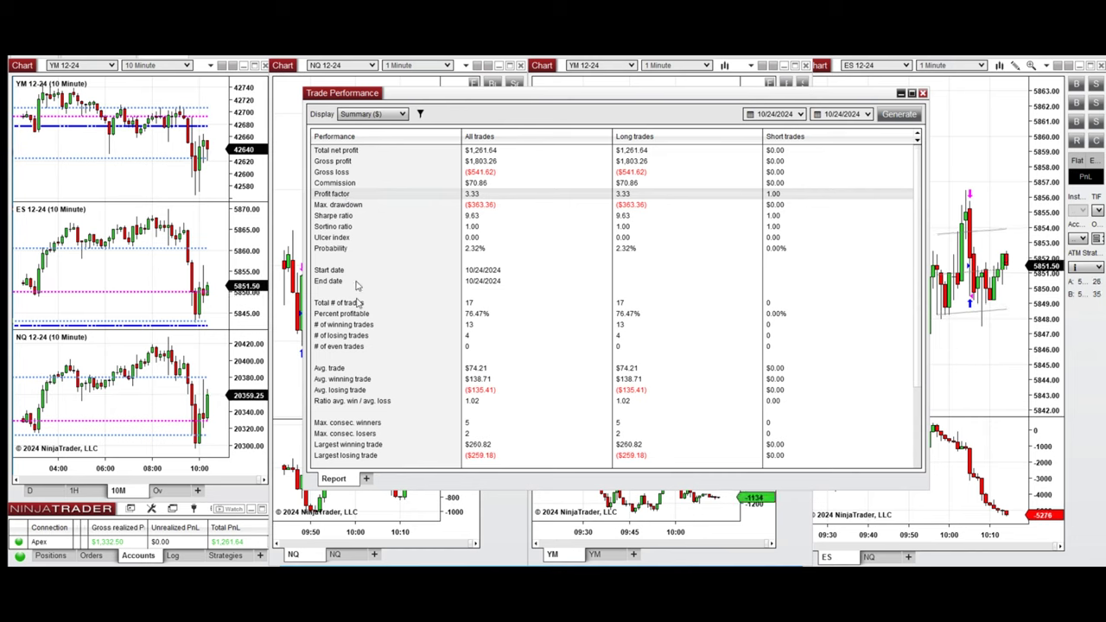
pyautogui.click(344, 315)
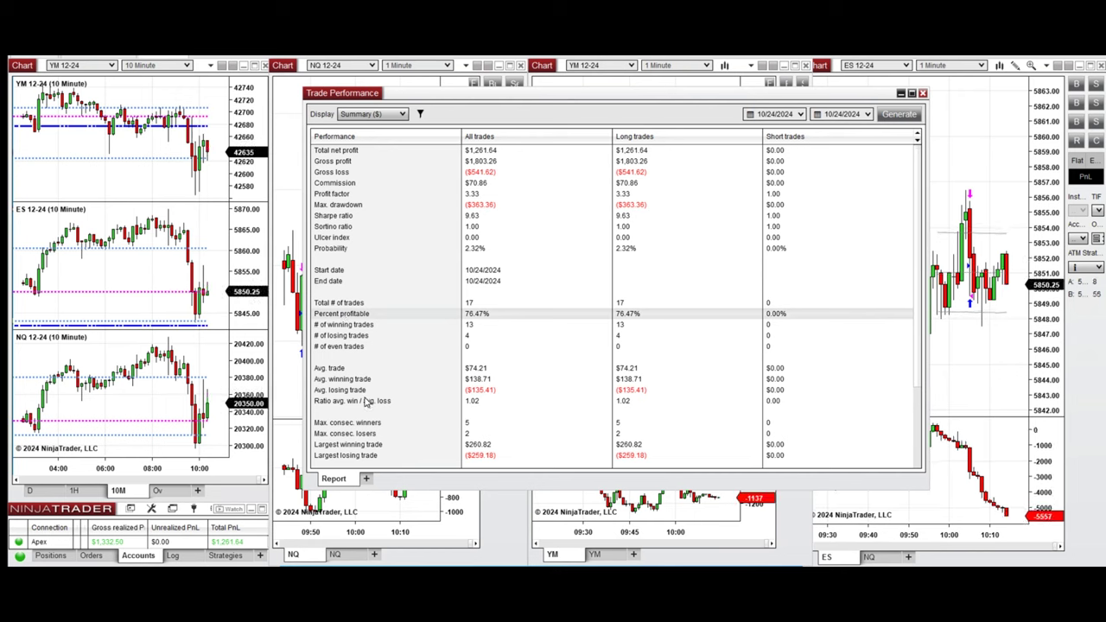
pyautogui.click(367, 402)
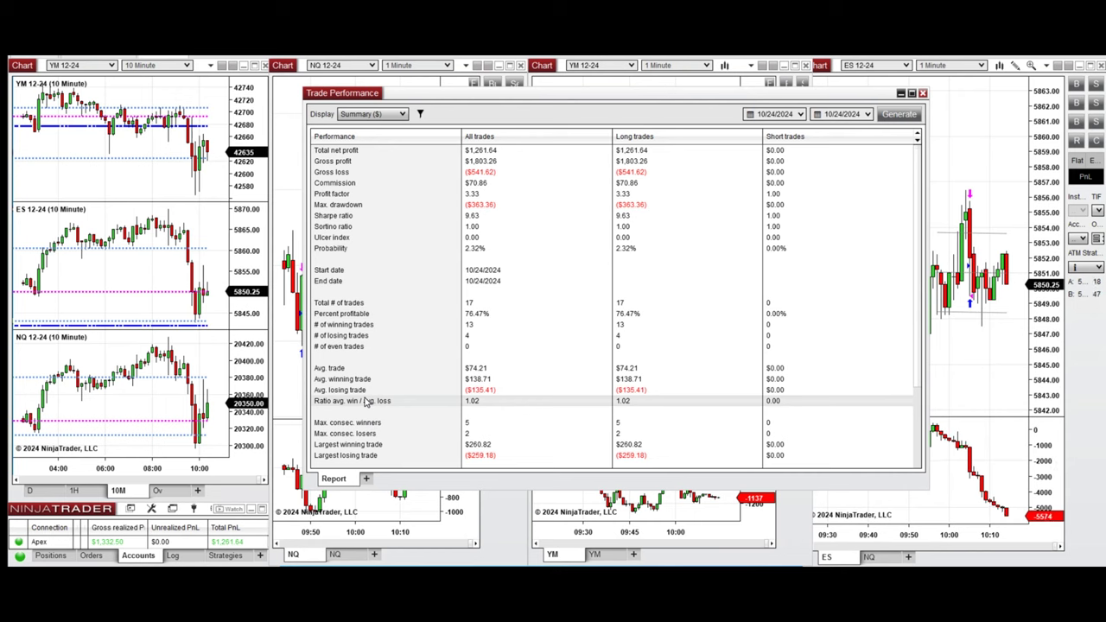
pyautogui.click(357, 447)
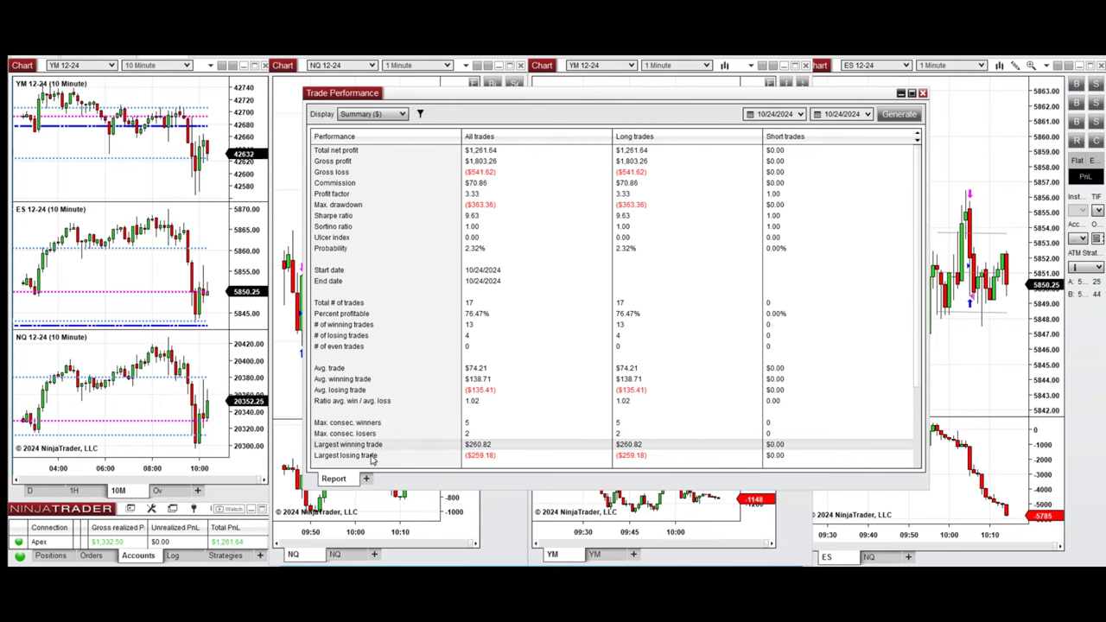
pyautogui.click(372, 459)
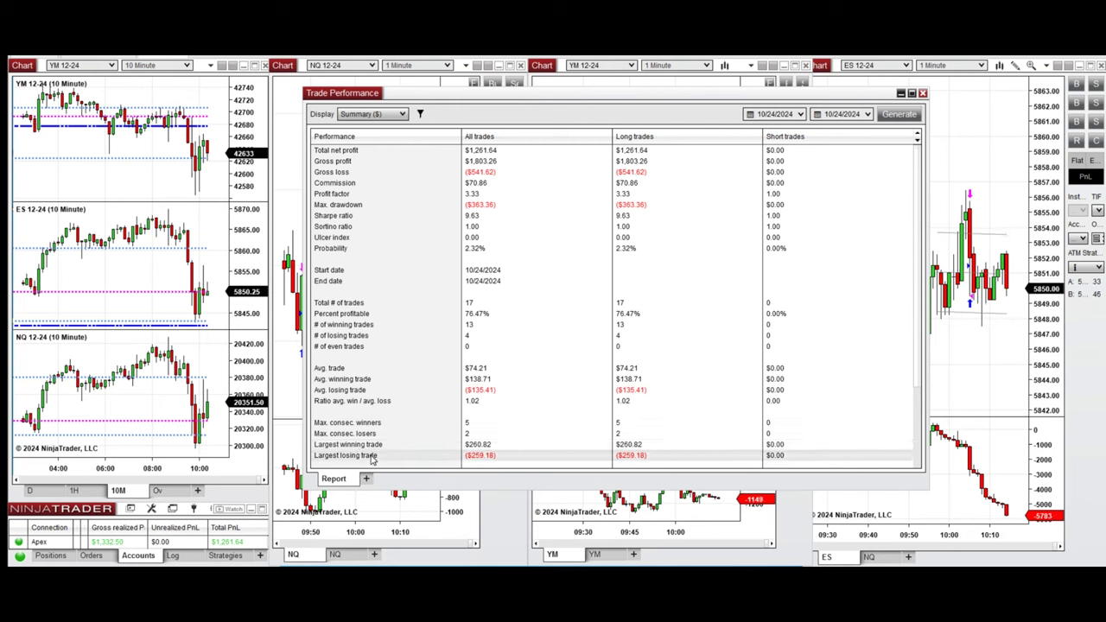
pyautogui.click(1061, 611)
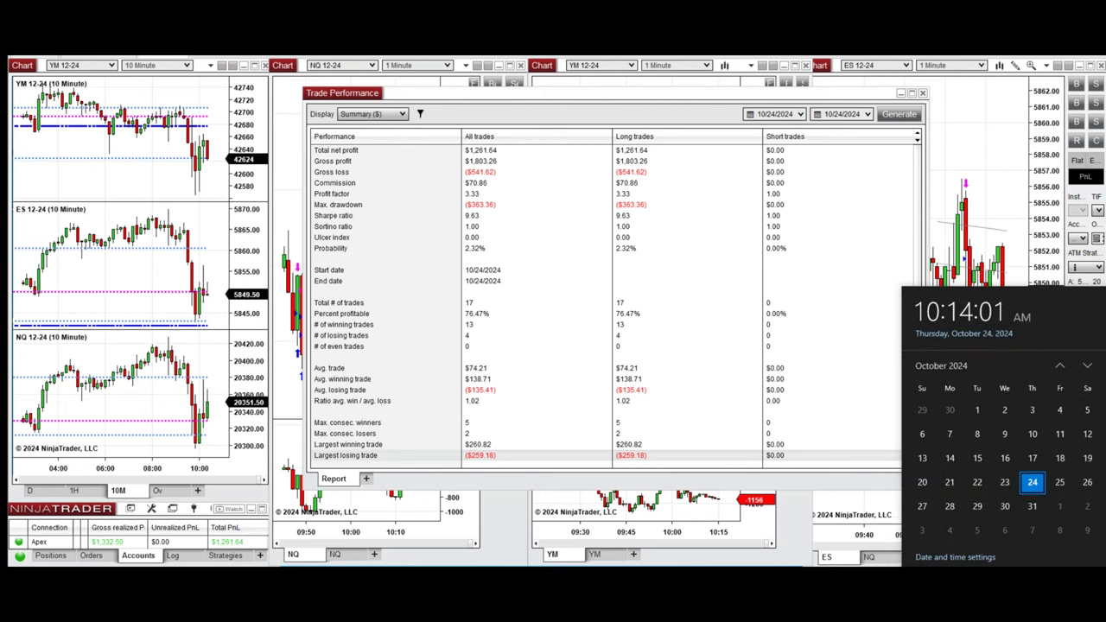